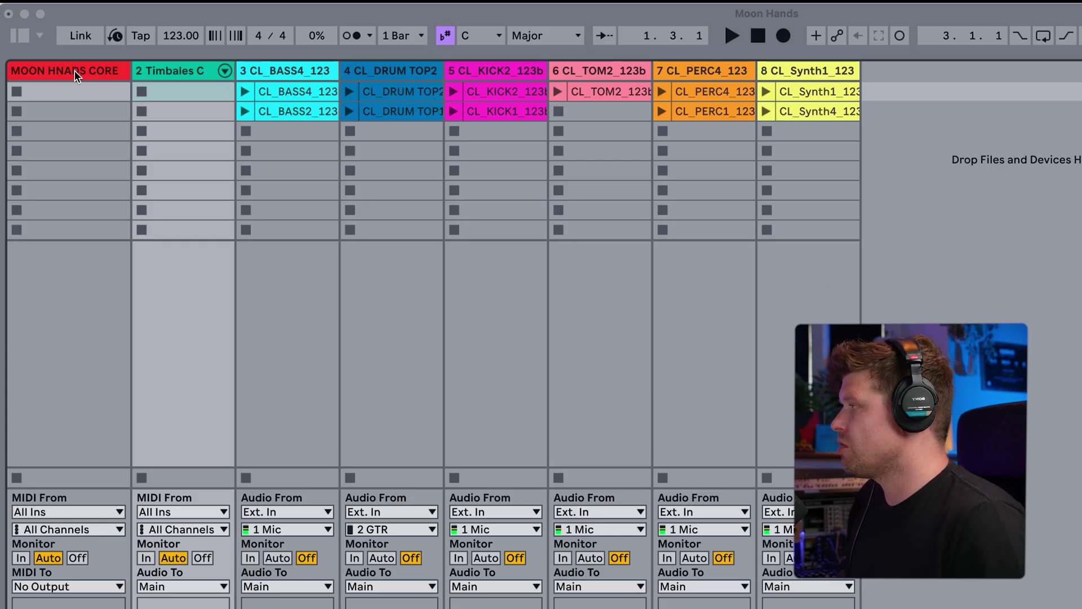
Select the Moon Hands Core track, open its moon.hands.core editor, move it aside, then select track 8.
left_click(74, 70)
key("super+alt+m")
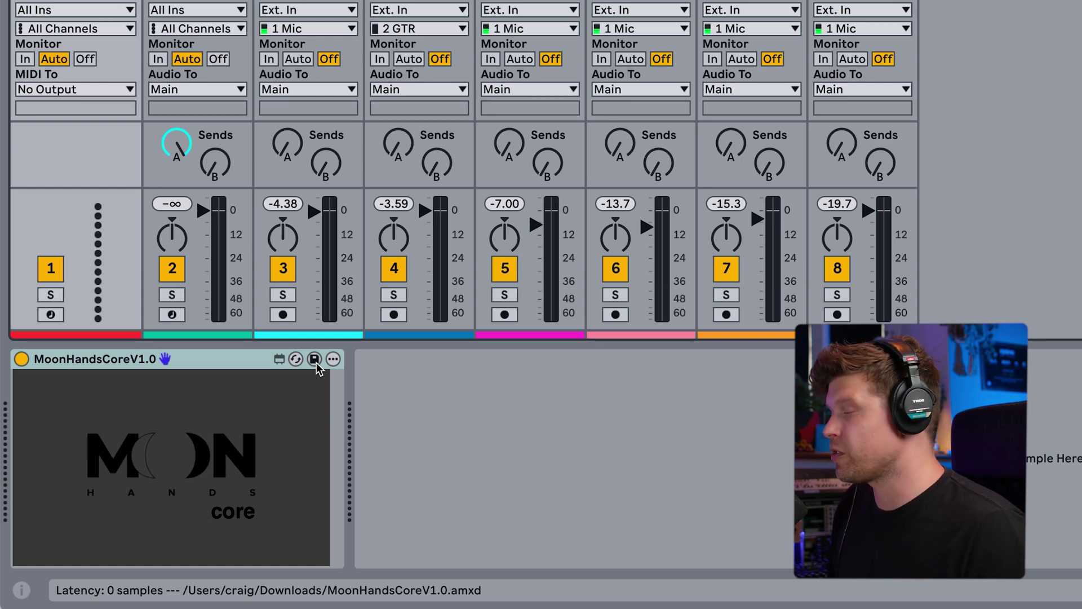
left_click(169, 461)
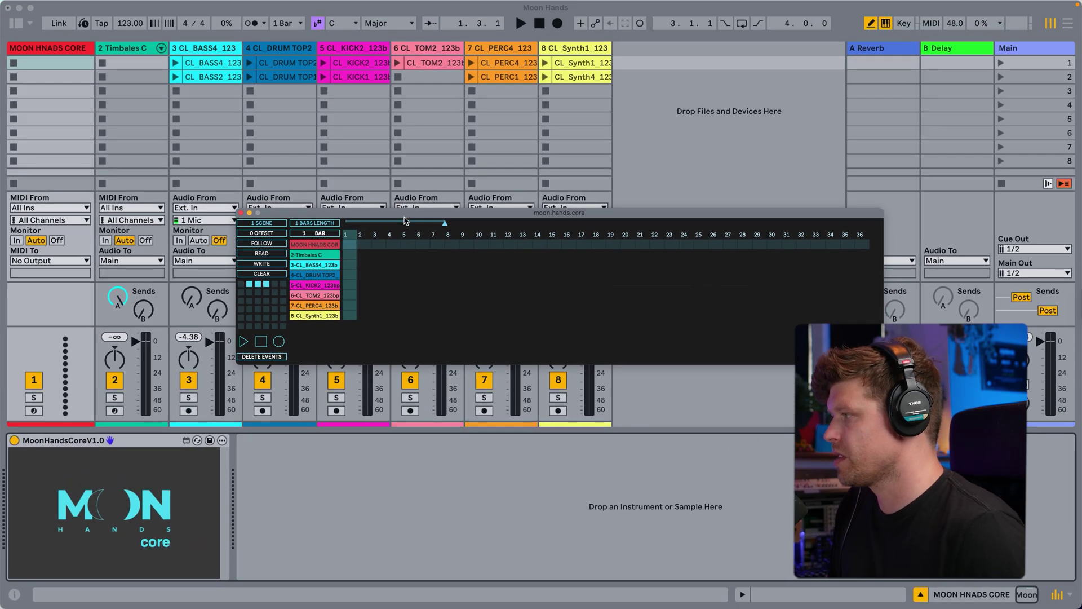
left_click_drag(404, 220, 375, 134)
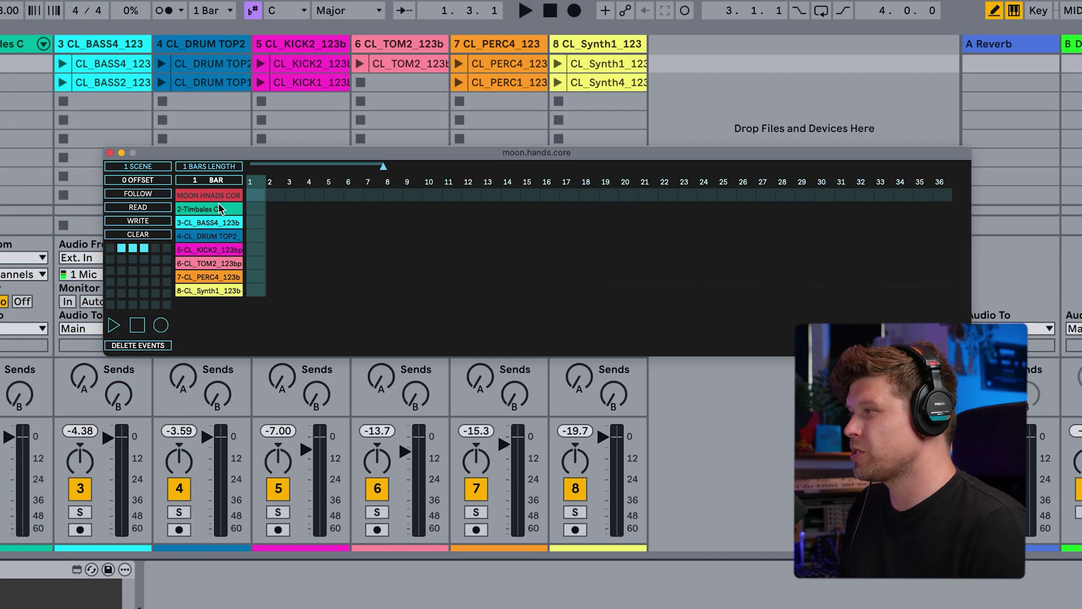
left_click(630, 44)
key("super+t")
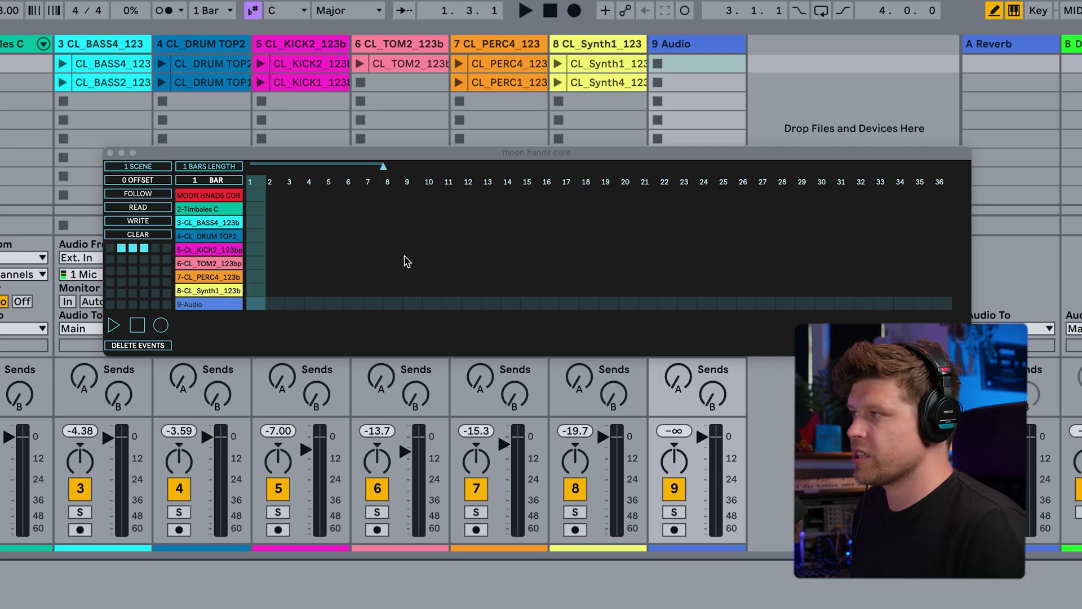
left_click(715, 48)
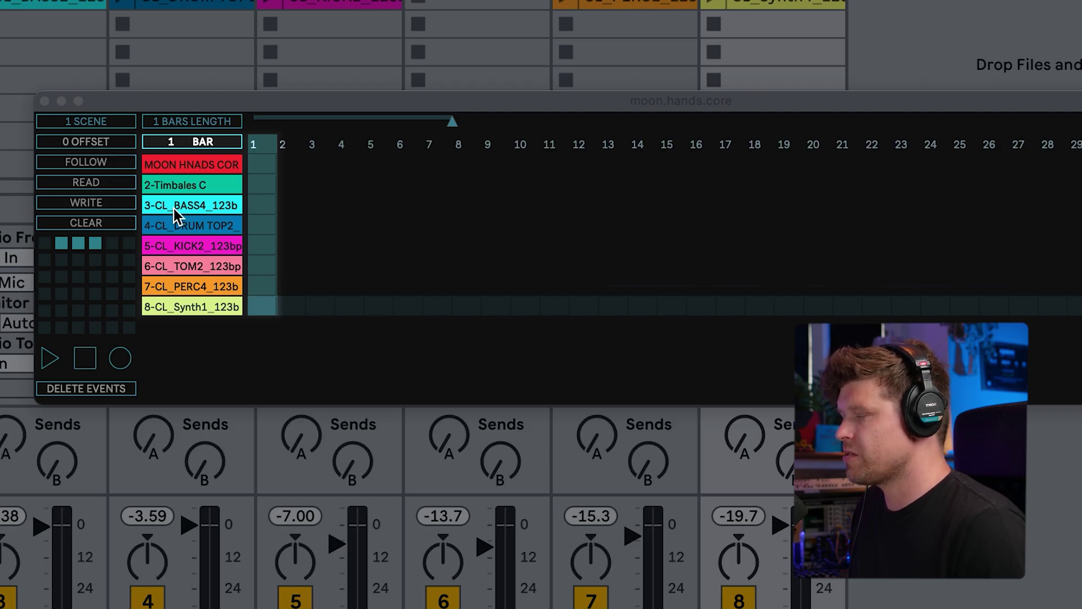
Draw a bass event spanning bars 1–4 on the 3-CL_BASS4_123b row and enable FOLLOW.
left_click(265, 208)
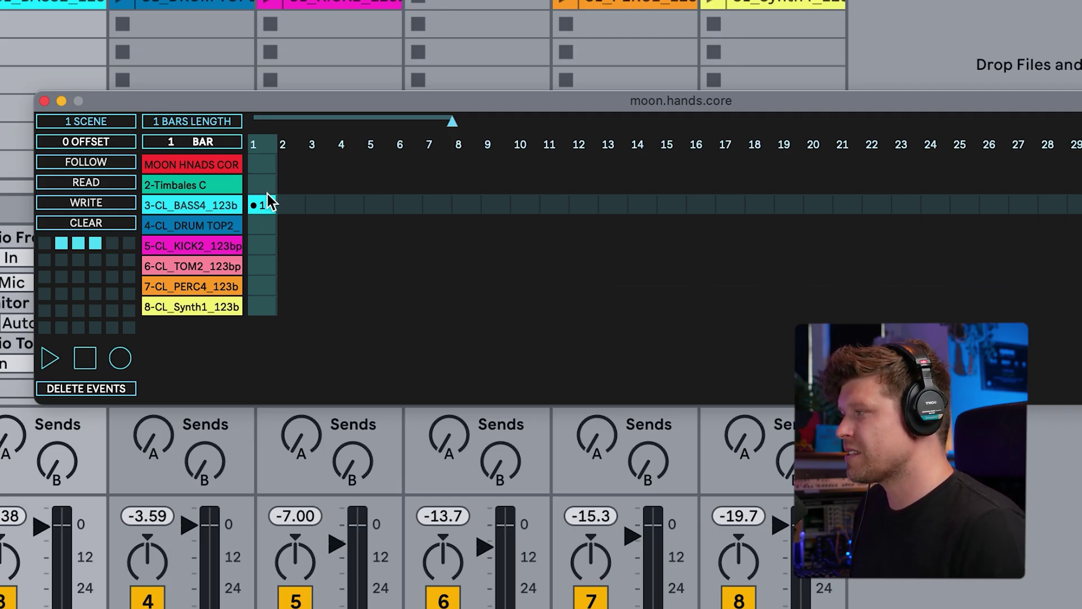
key("BackSpace")
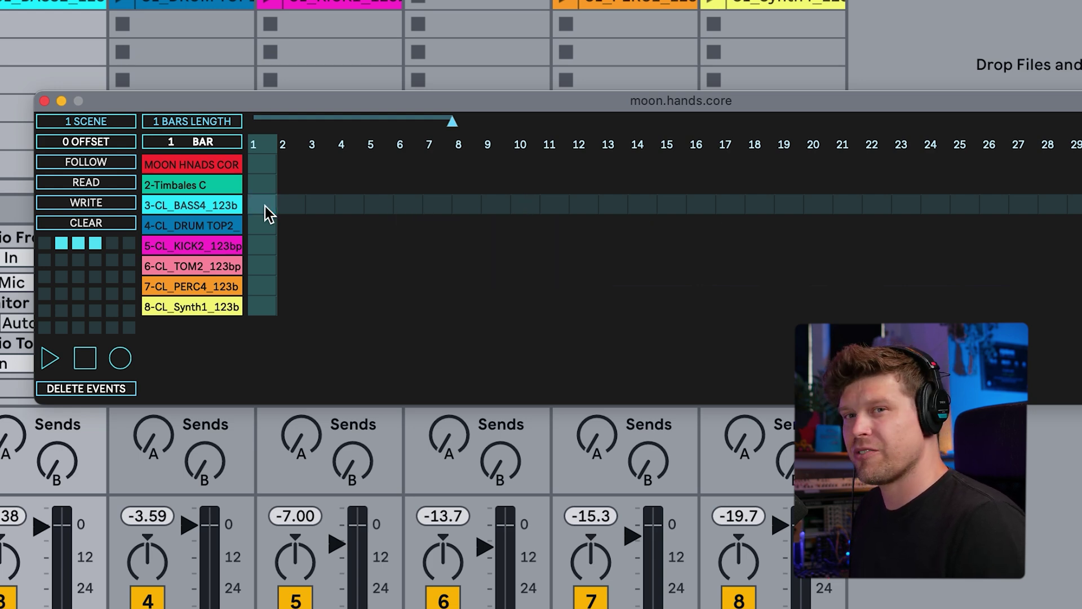
left_click_drag(267, 213, 341, 214)
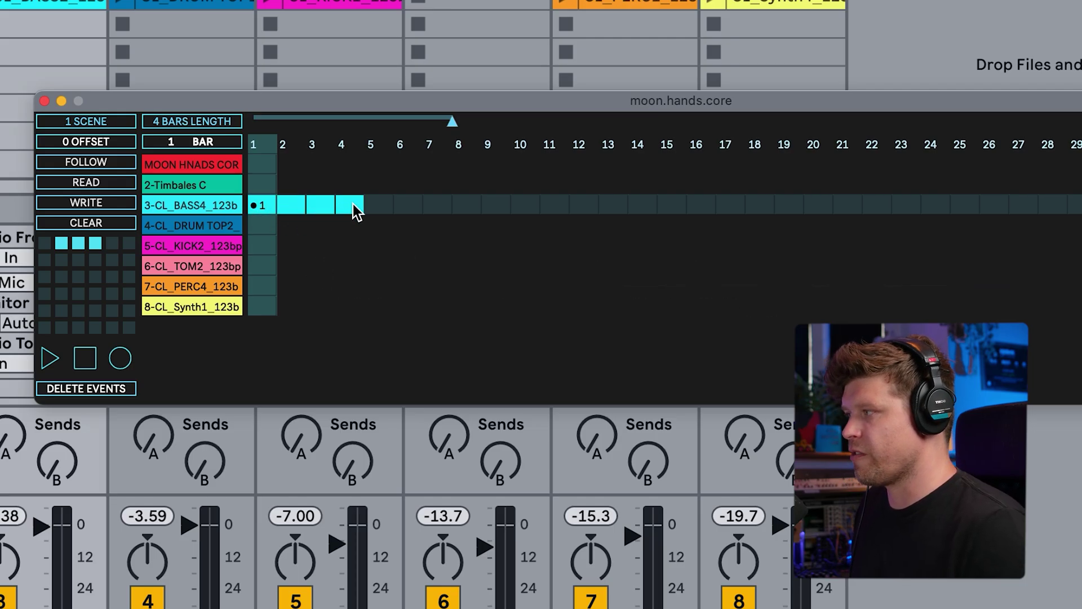
left_click(85, 162)
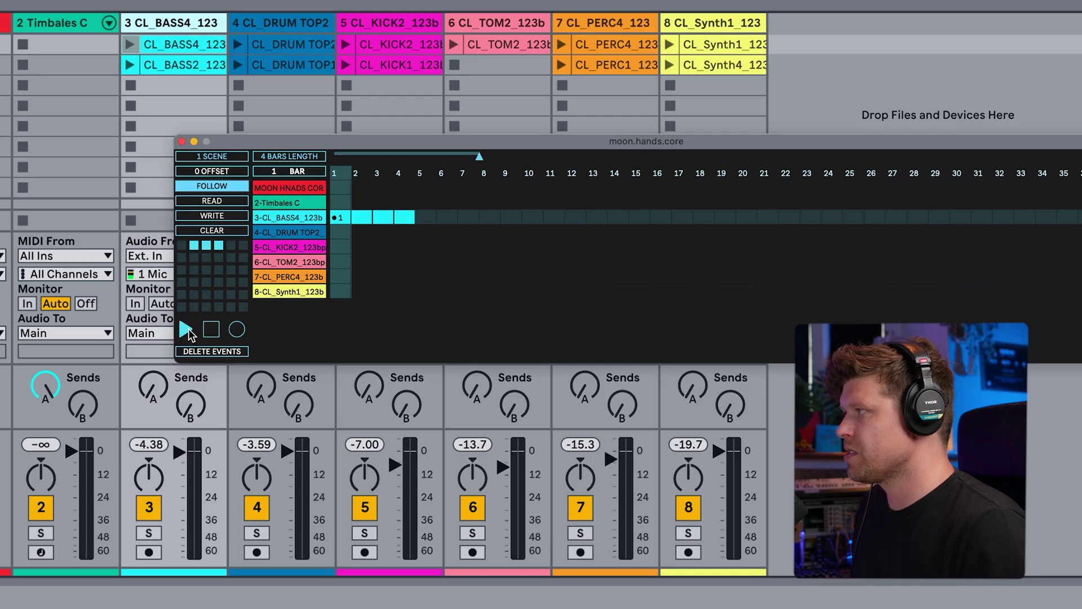
Start playback in moon.hands.core so the bass clip on track 3 plays.
left_click(186, 329)
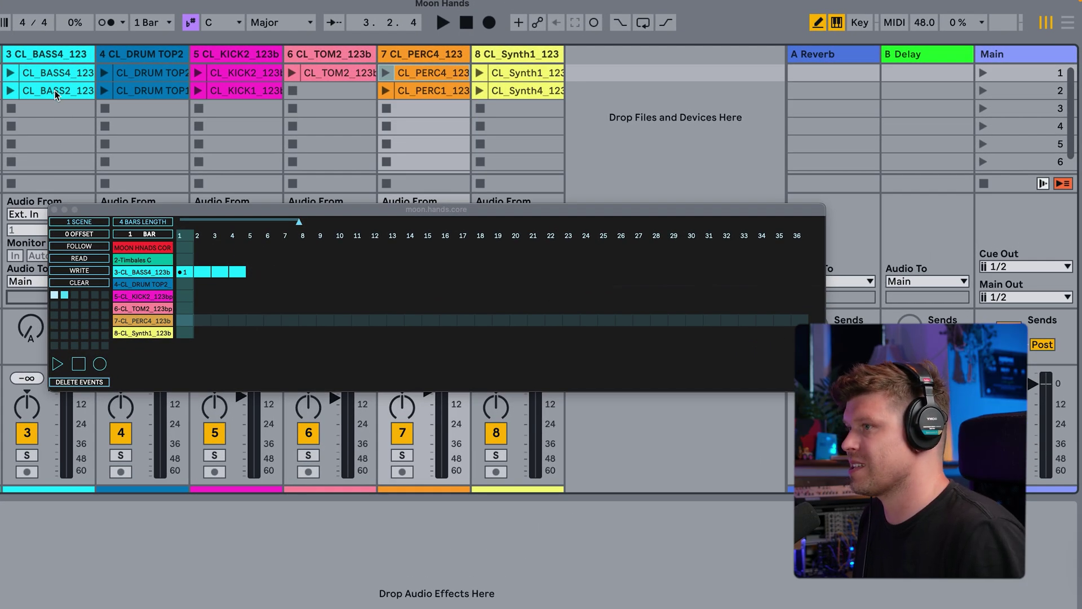
Draw a scene 2 bass event across bars 5–8, then step the chosen scene through 3, 4 and 5.
left_click(1010, 95)
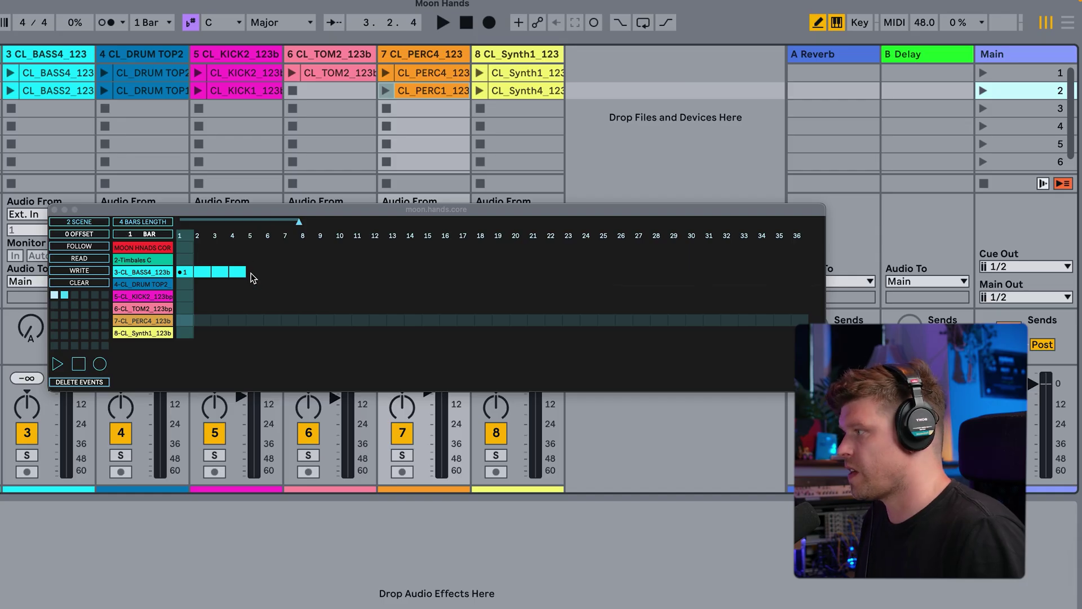
left_click_drag(252, 274, 312, 276)
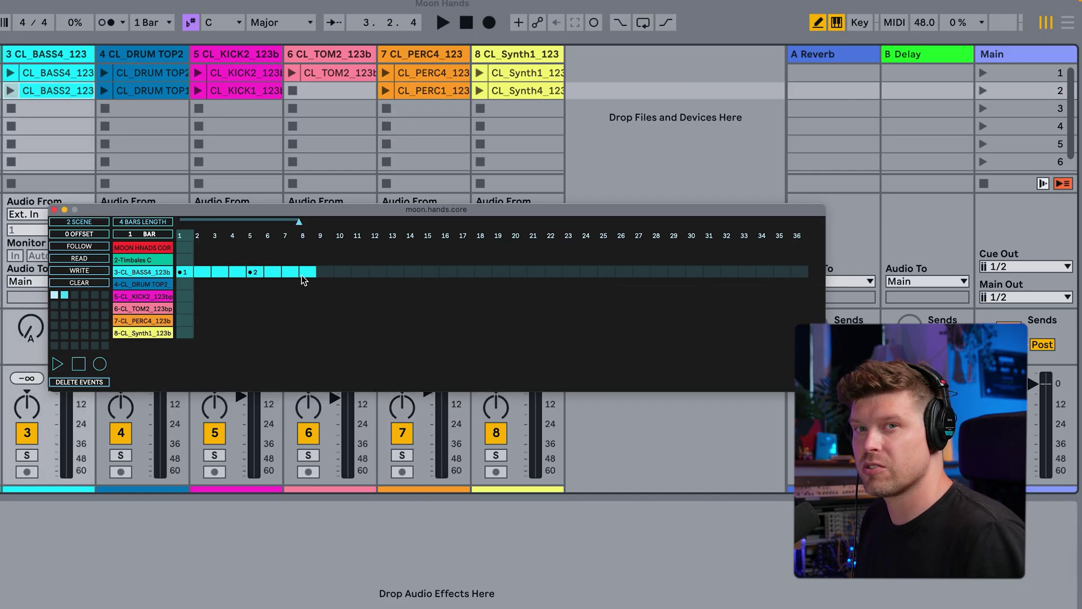
left_click(1040, 114)
left_click(1034, 114)
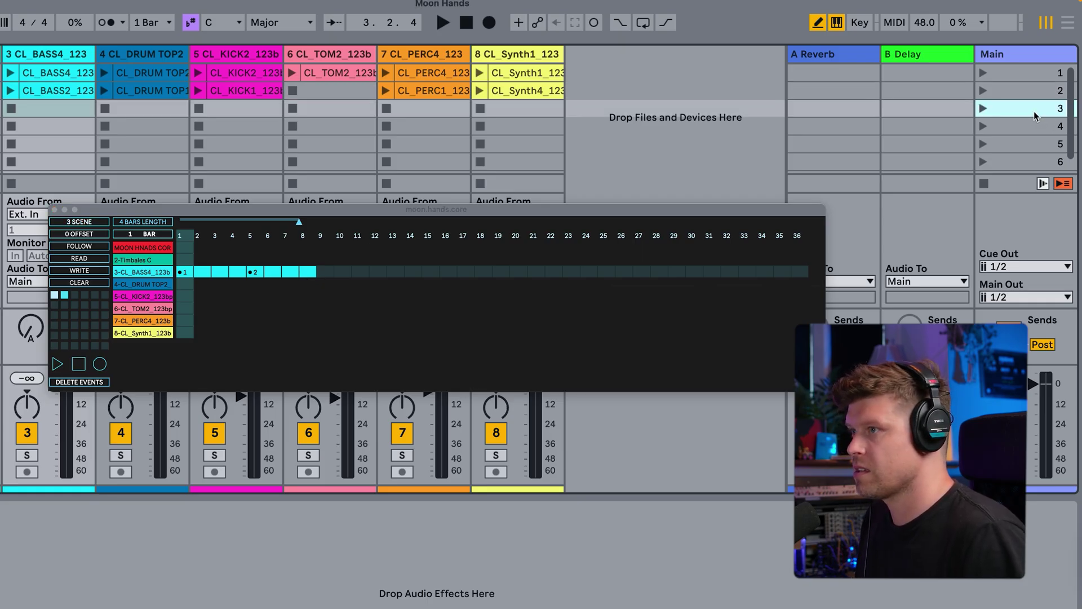
left_click(1031, 127)
left_click(1030, 147)
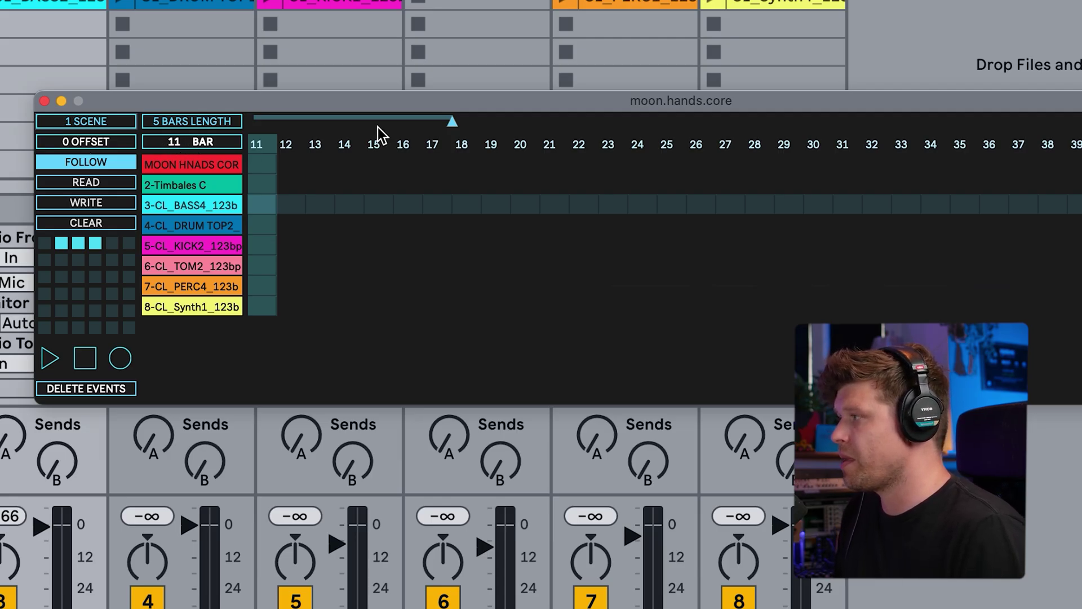
Zoom the timeline out, show it from bar 1, and shift the bass events to start at bar 5.
left_click_drag(450, 124, 413, 123)
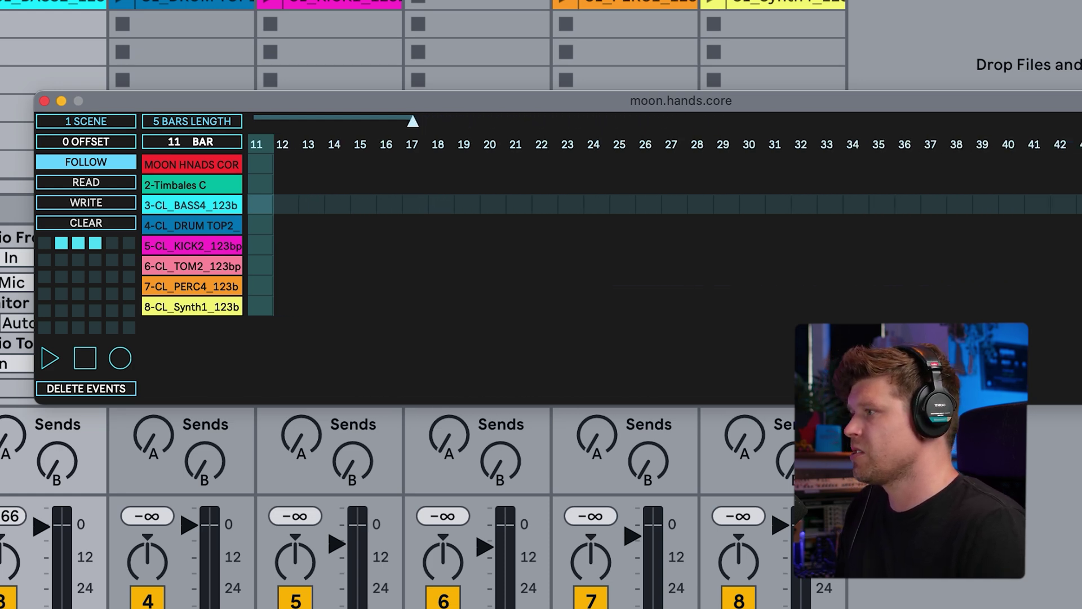
left_click(411, 210)
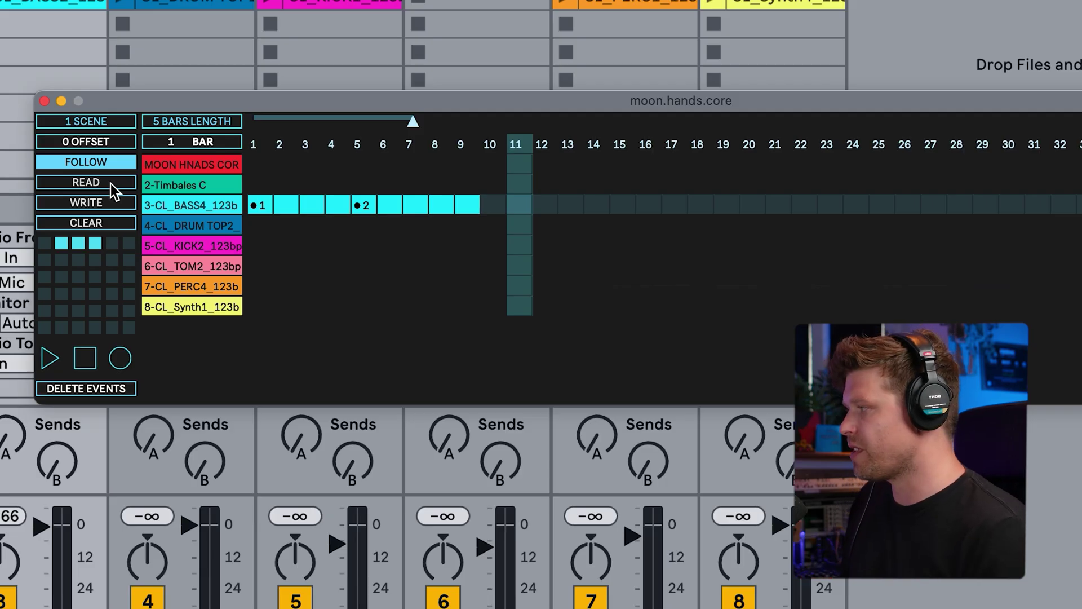
left_click(59, 244)
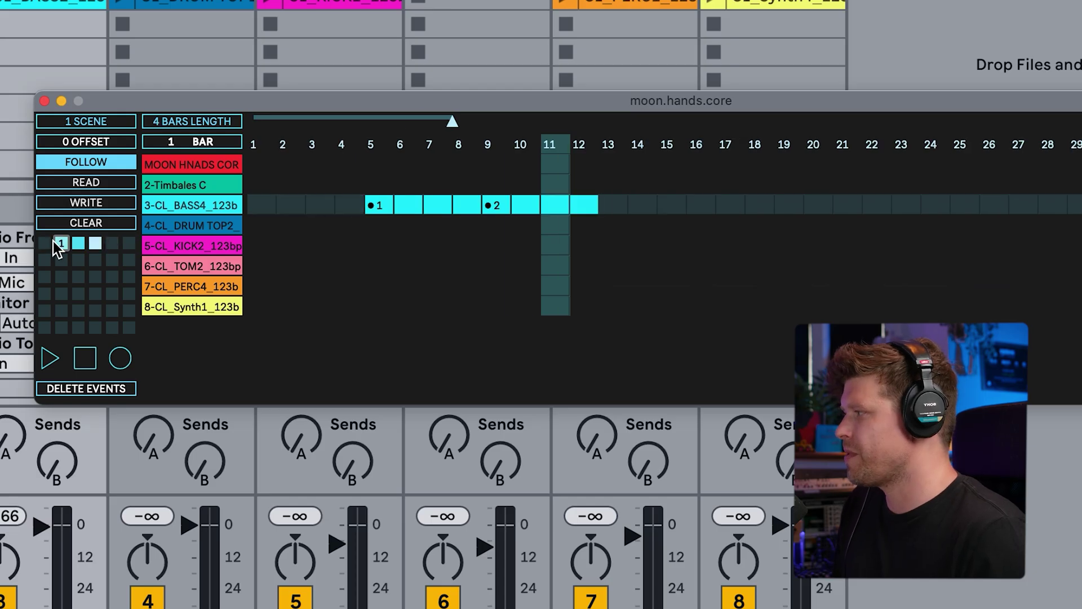
Recall the first preset pad's 15-bar arrangement across Timbales, bass, drum, kick, tom and percussion.
left_click(67, 243)
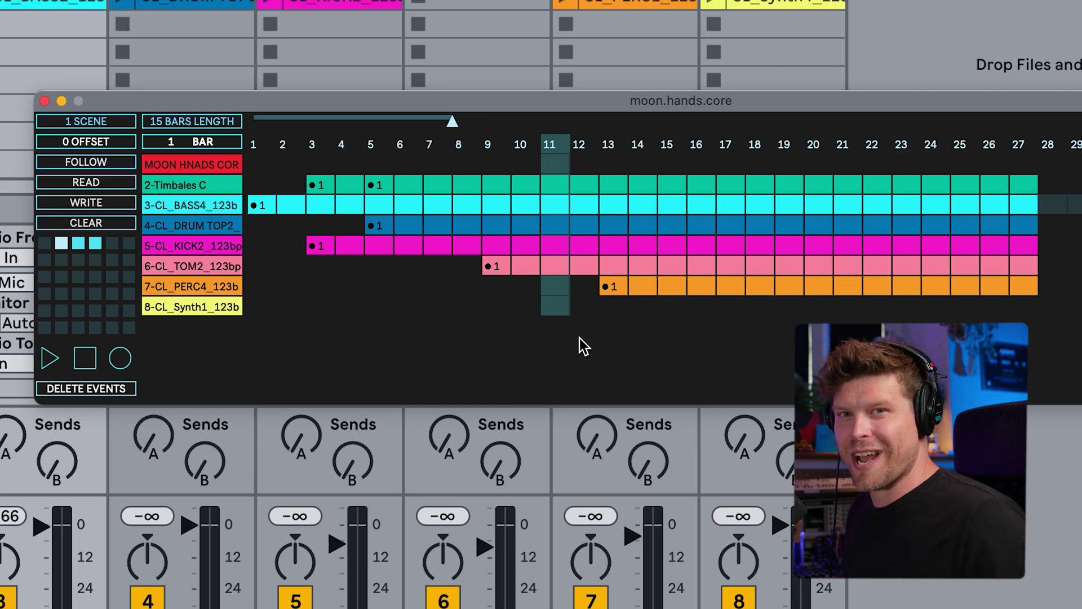
Load Magic.json from the Desktop using READ.
left_click(86, 182)
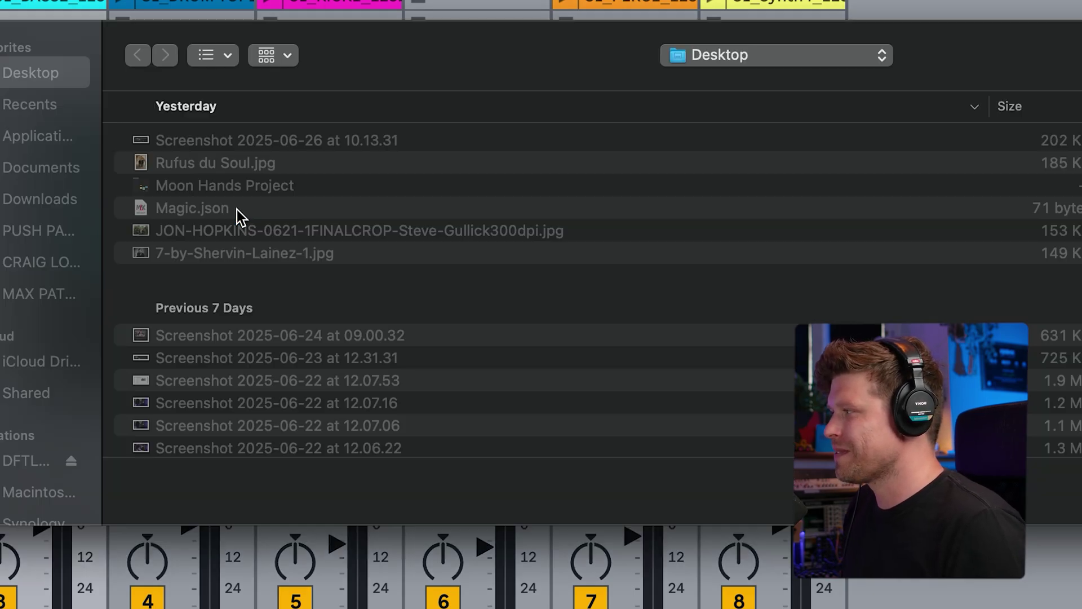
left_click(174, 212)
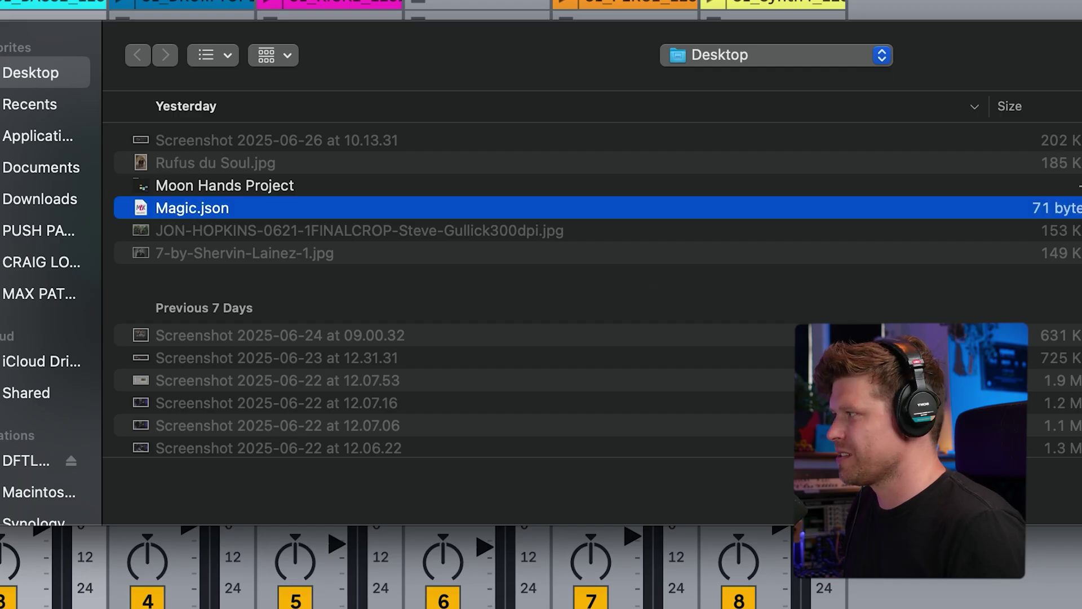
key("Return")
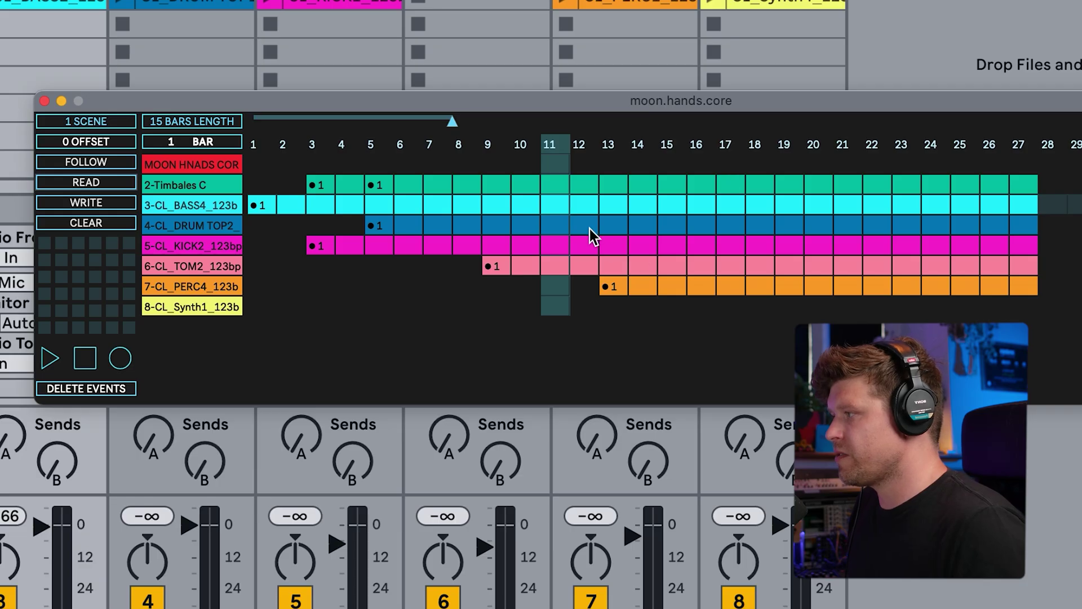
Select DRUM TOP2, delete the Timbales C events at bars 3 and 5, and recall pad 3.
left_click(584, 222)
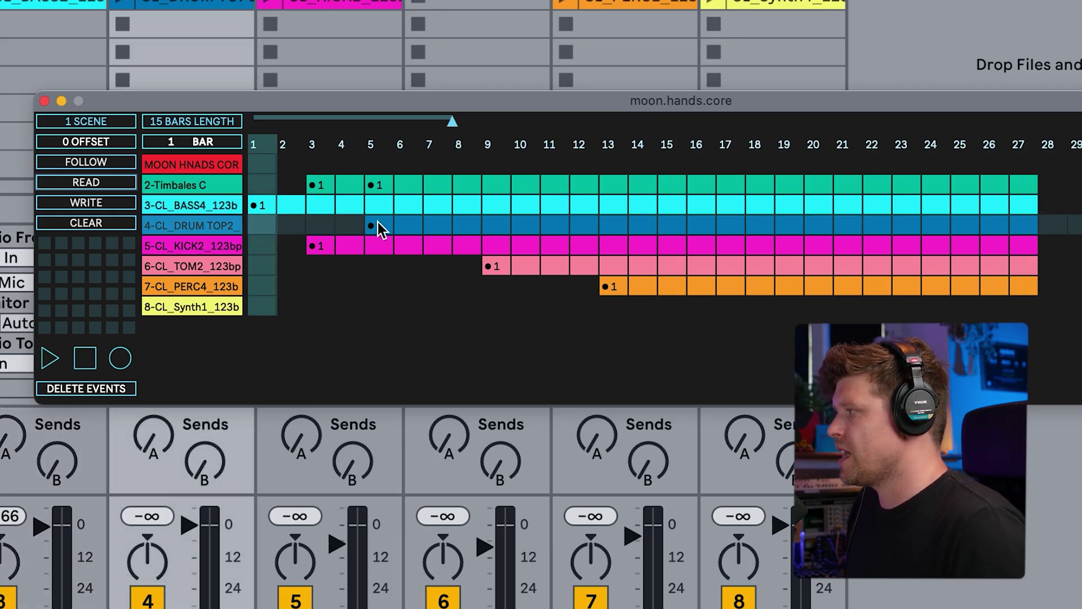
left_click(321, 183)
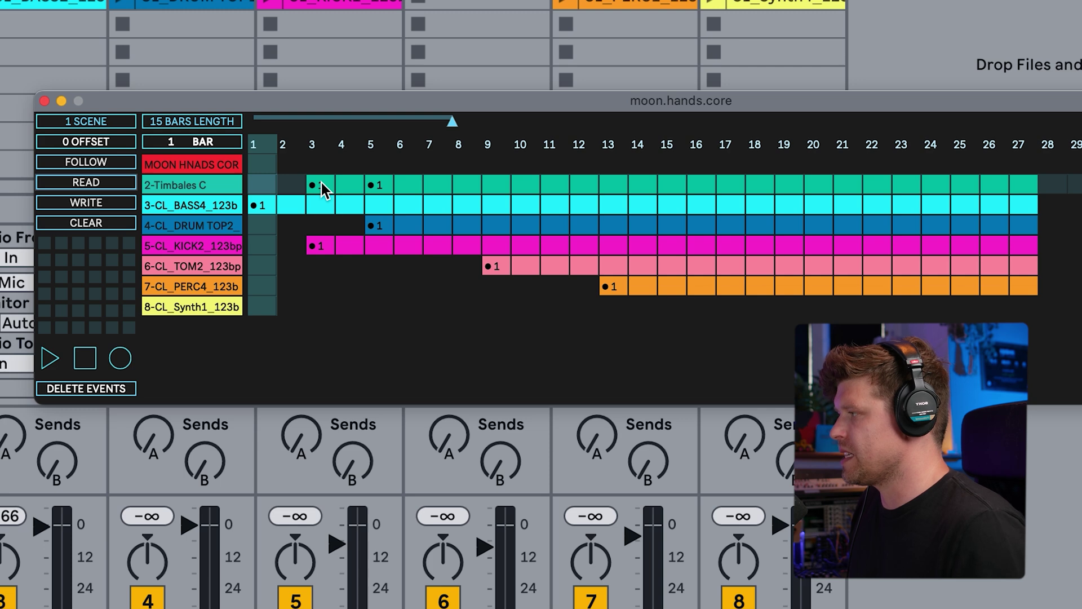
left_click(372, 185)
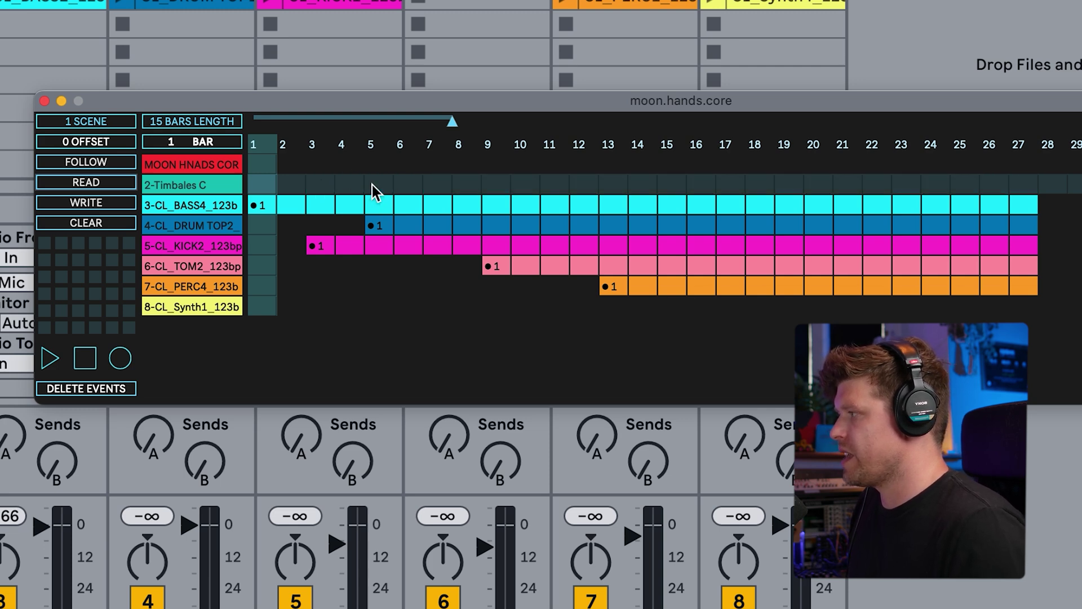
left_click(77, 245)
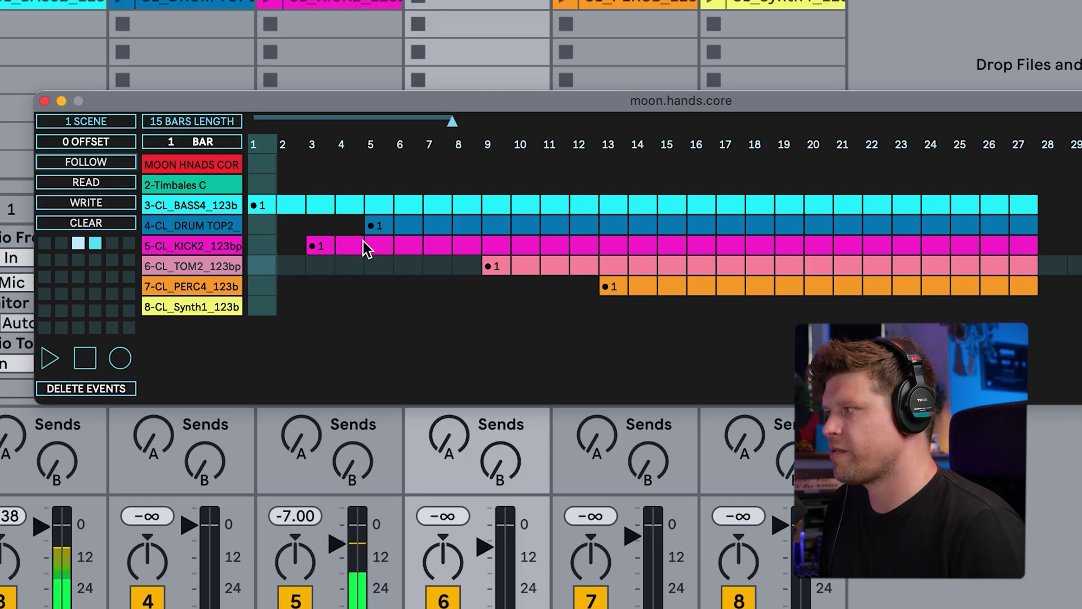
Turn on FOLLOW and start playing the clip-launch sequence.
left_click(85, 162)
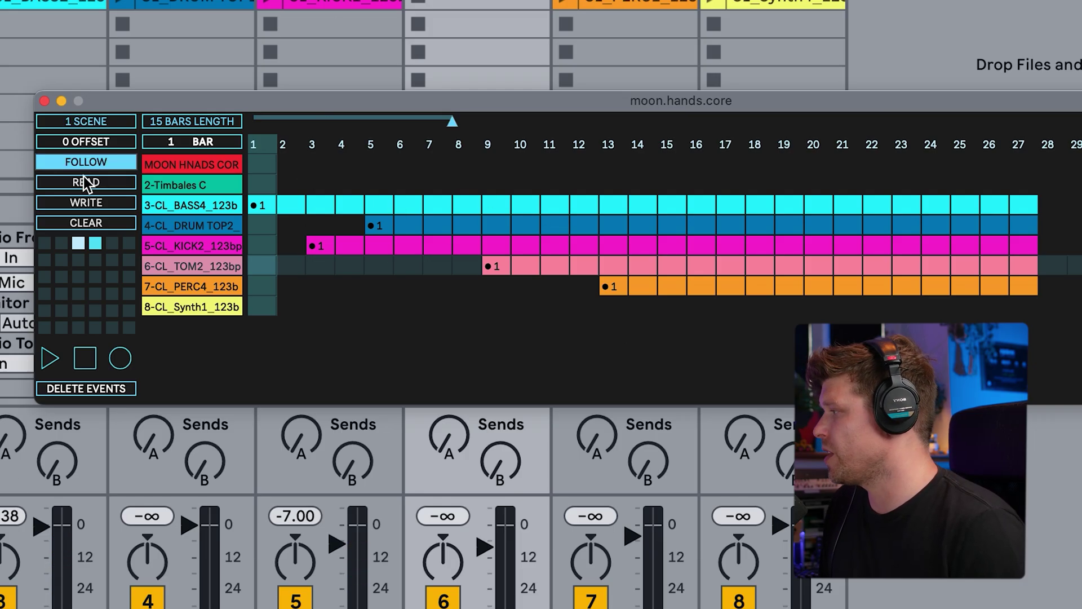
left_click(49, 359)
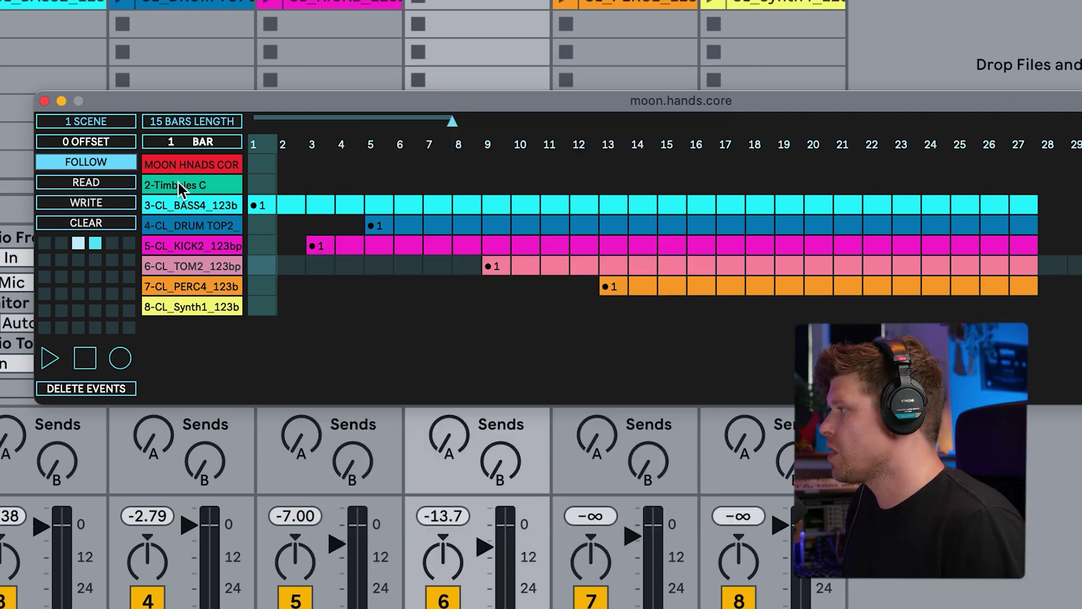
Select the 2-Timbales C row as the target row for new events.
left_click(180, 186)
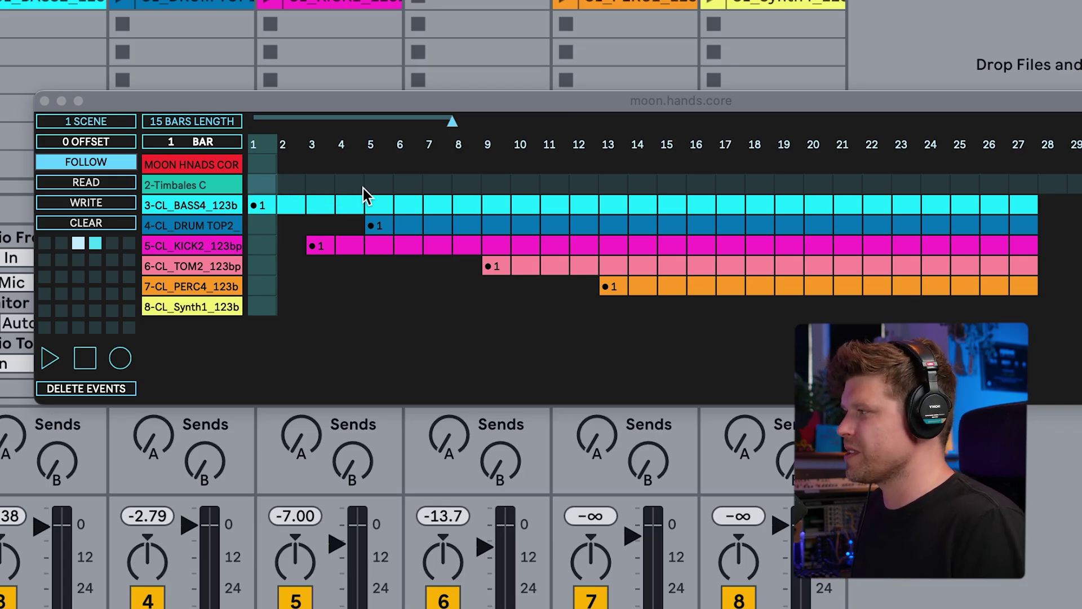
Draw scene 1 Timbales C events at bar 3 and bar 5, lengthening the bar 5 event.
left_click_drag(313, 184, 351, 180)
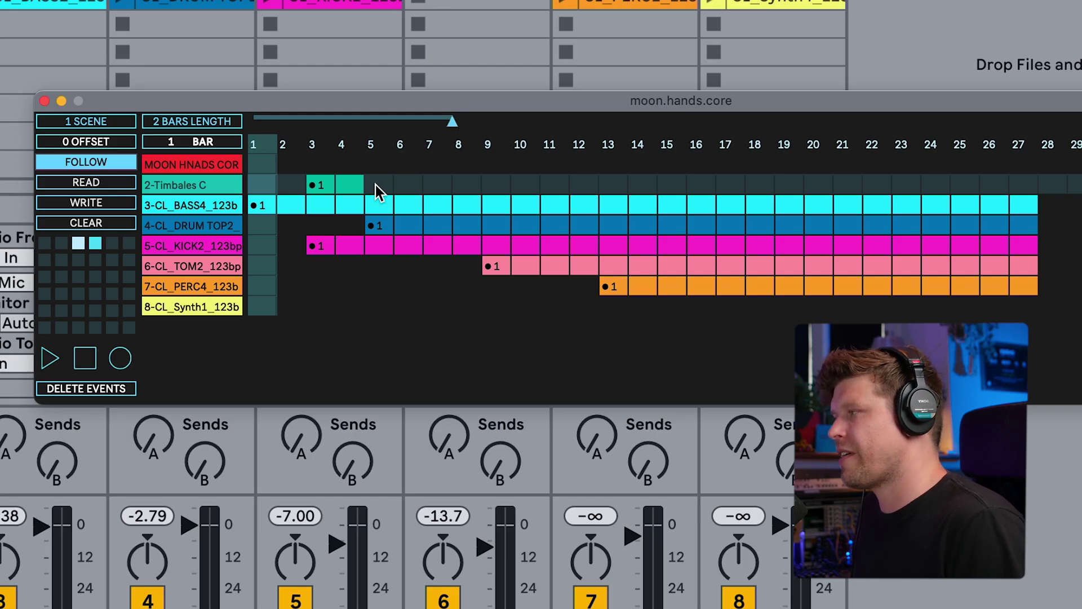
left_click_drag(376, 185, 409, 185)
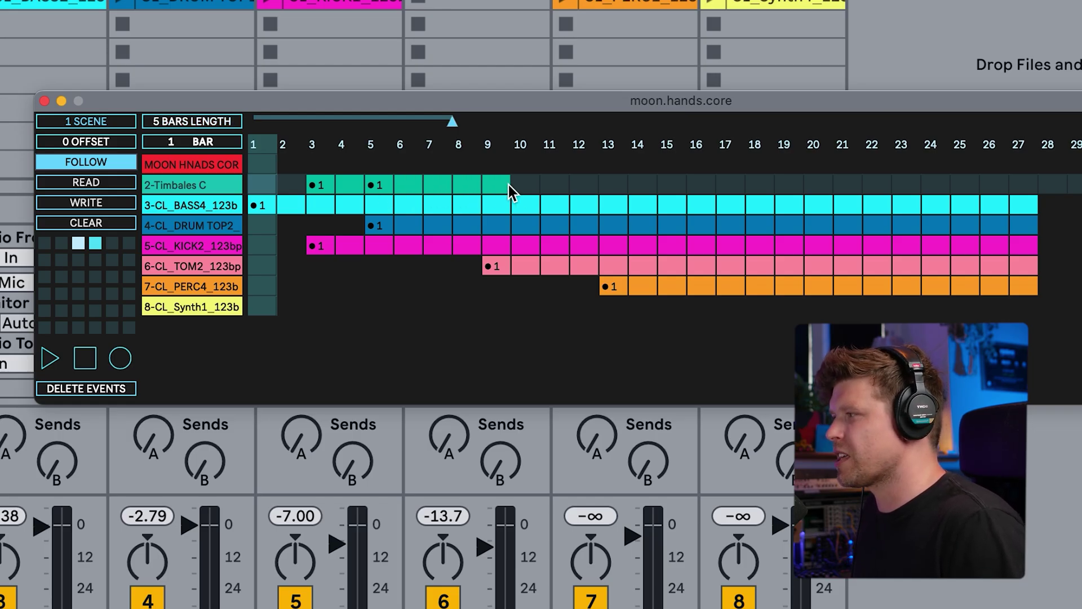
mouse_move(508, 185)
left_mouse_down()
mouse_move(558, 180)
mouse_move(435, 182)
mouse_move(524, 185)
left_mouse_up()
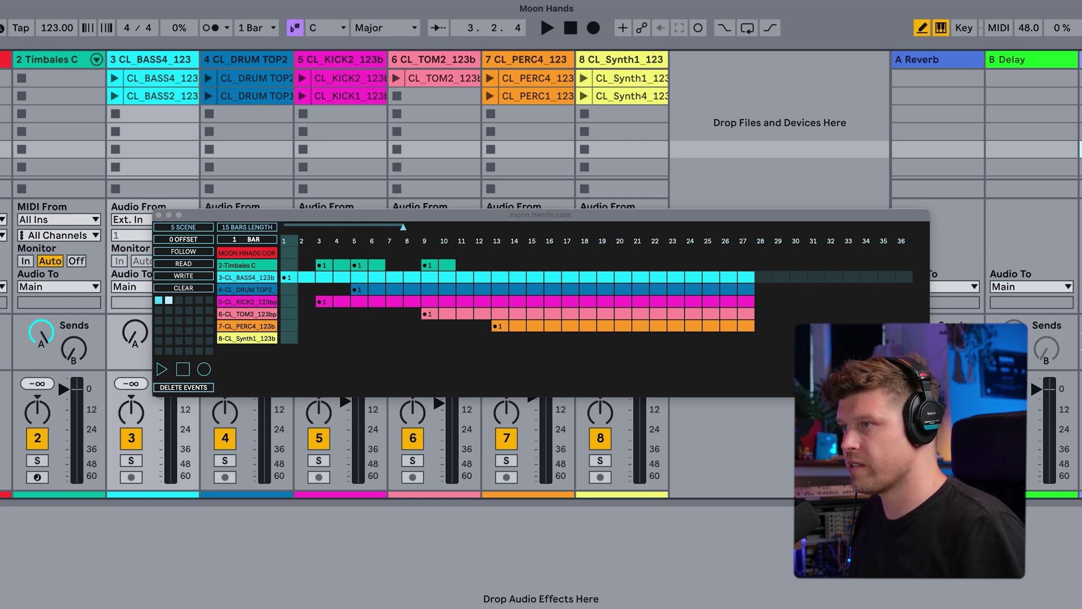
Draw a scene 2 Timbales event from bar 13, then play the sequence from the start.
left_click(162, 96)
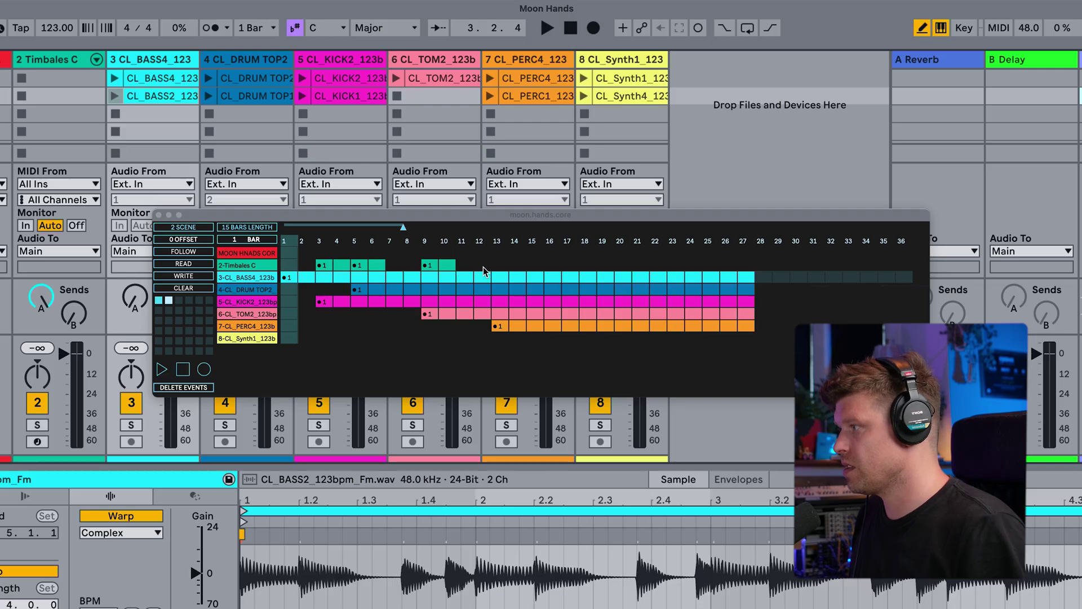
left_click_drag(498, 269, 516, 270)
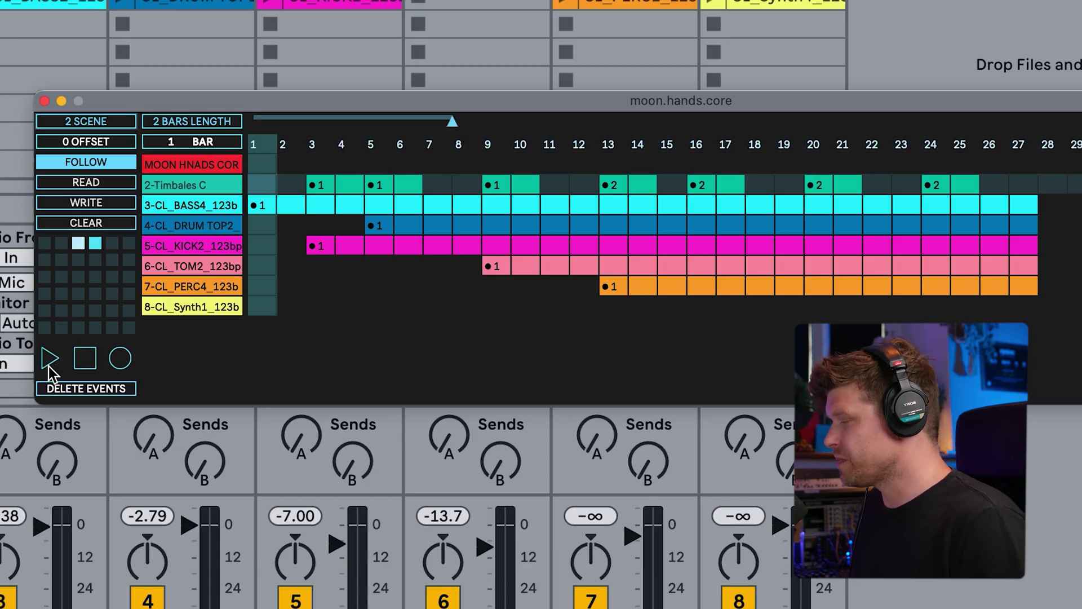
left_click(48, 361)
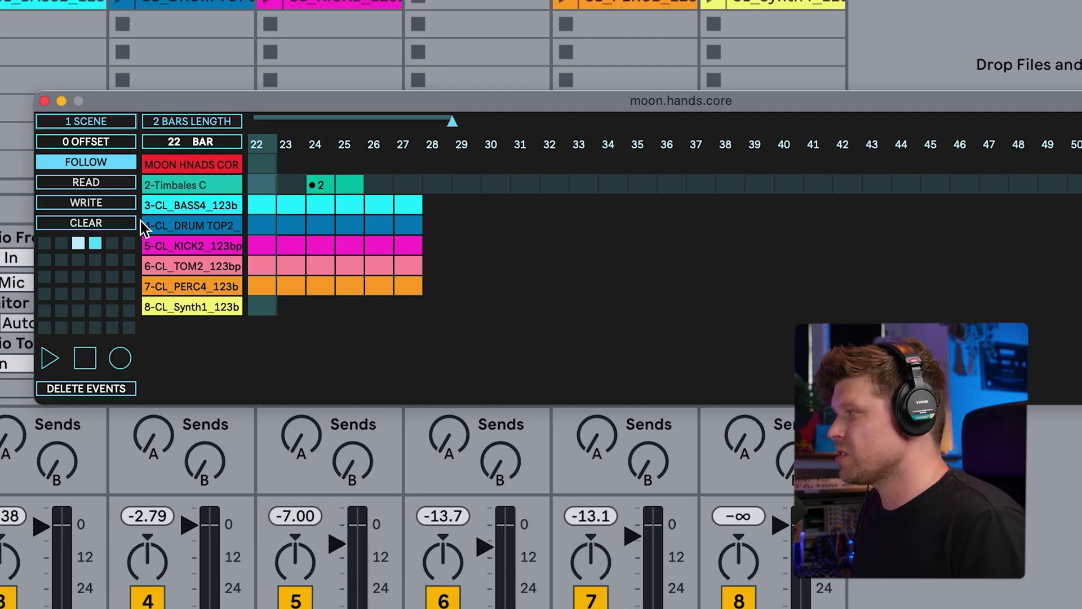
Recall stored sequence 3 from pad 3 and start recording its clip launches from bar 1.
left_click_drag(79, 243, 96, 243)
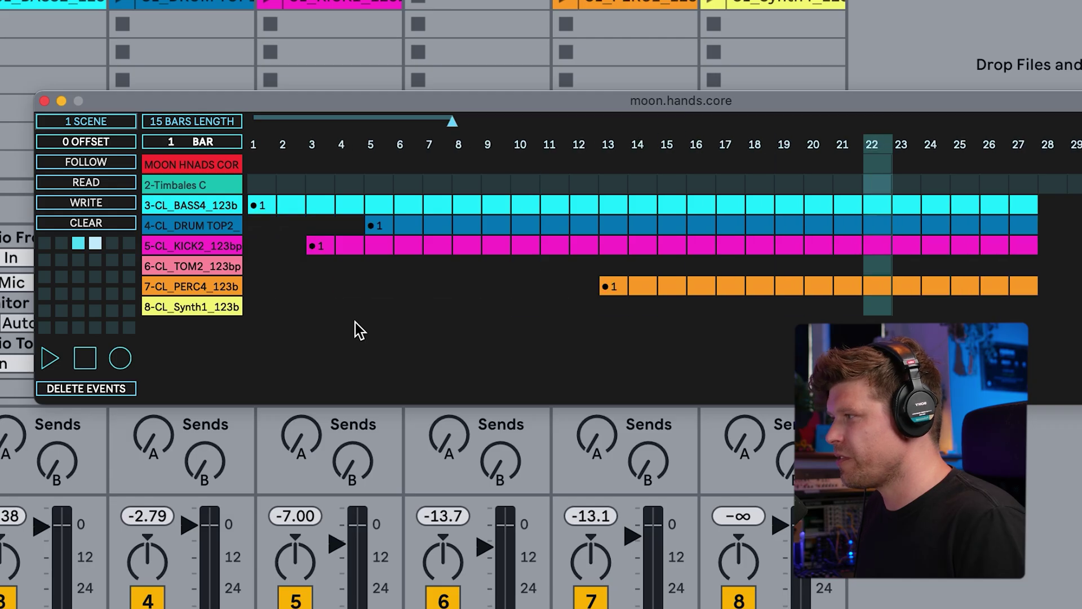
left_click(77, 244)
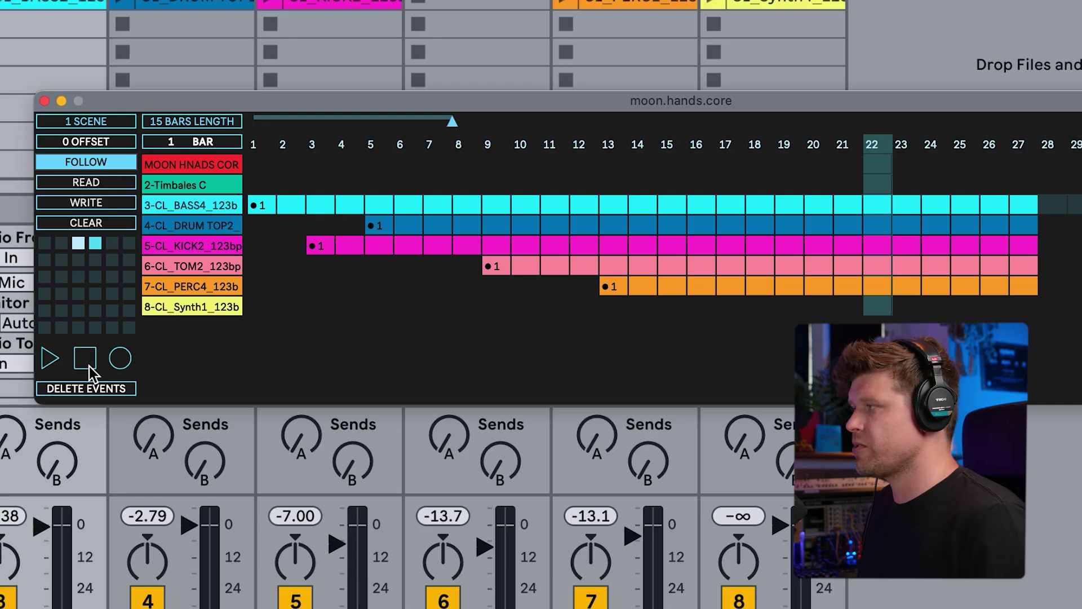
left_click(118, 361)
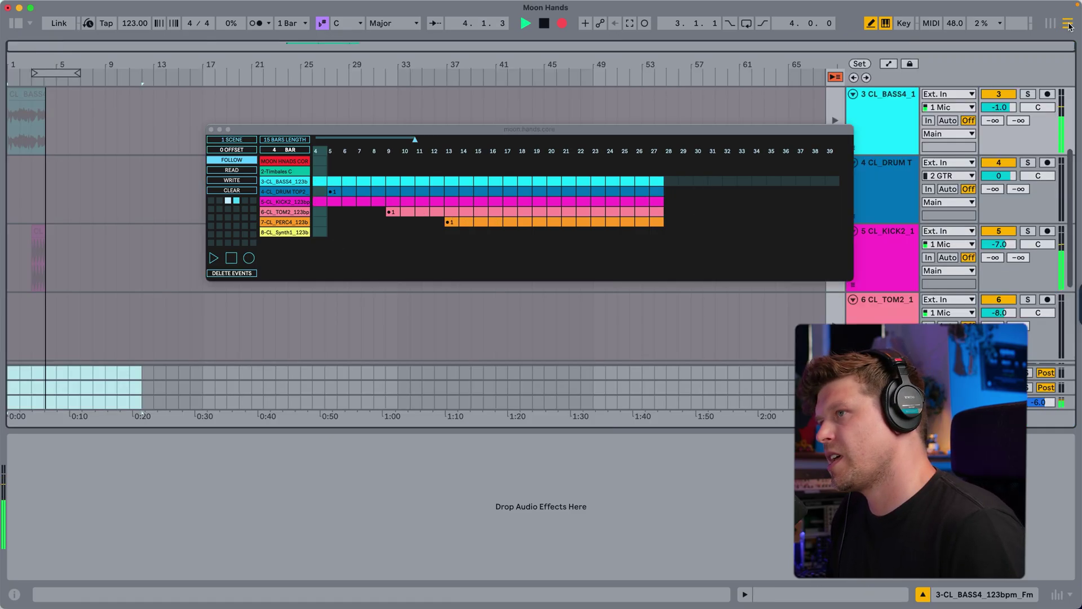
Stop recording in Arrangement View and use Back to Arrangement to play the recorded clips.
left_click(1068, 23)
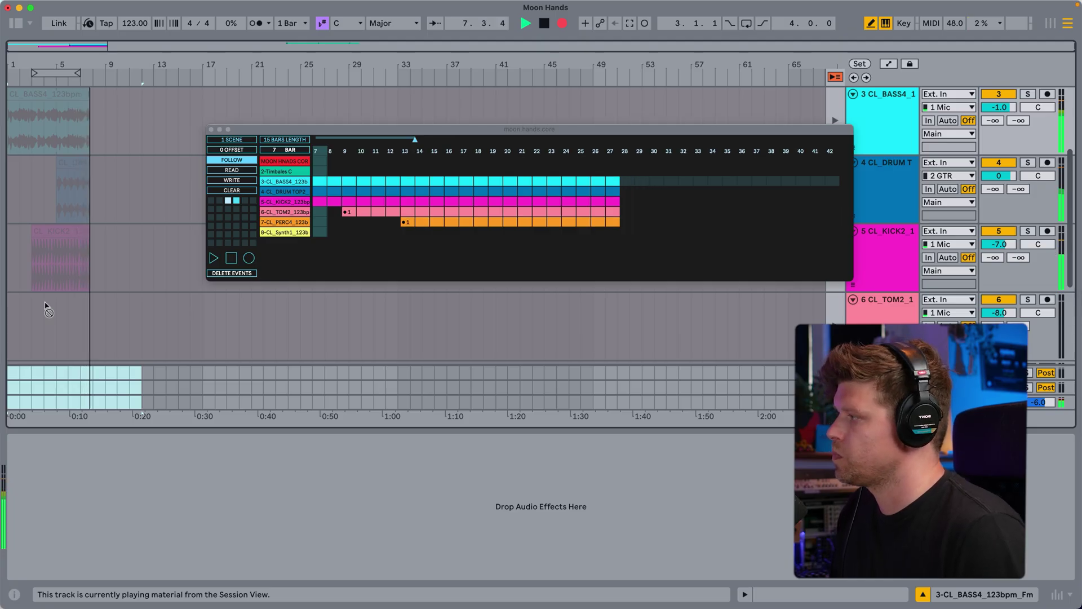
key("space")
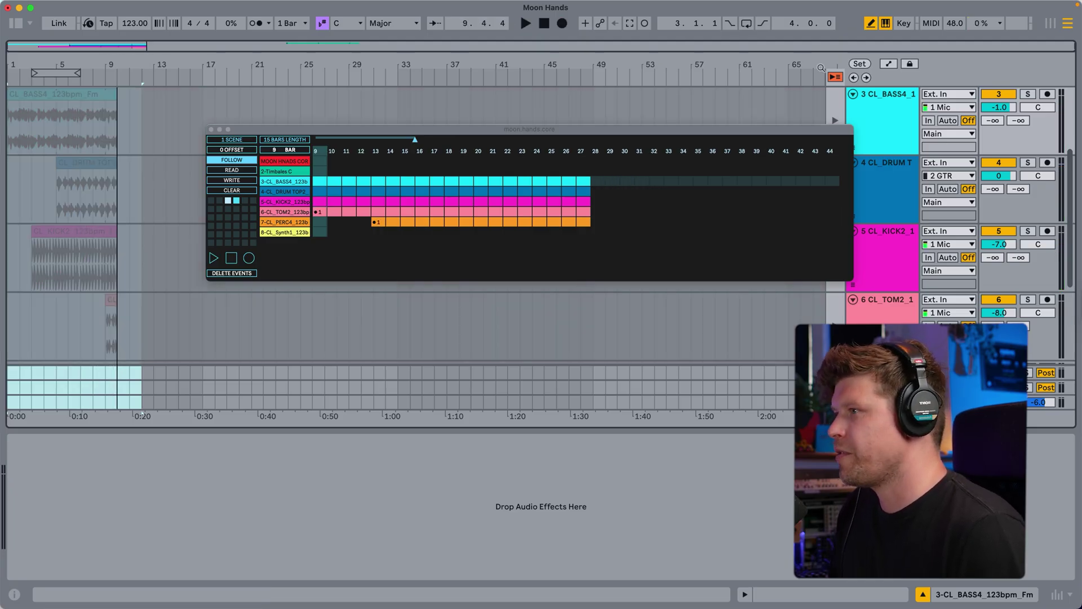
left_click(835, 78)
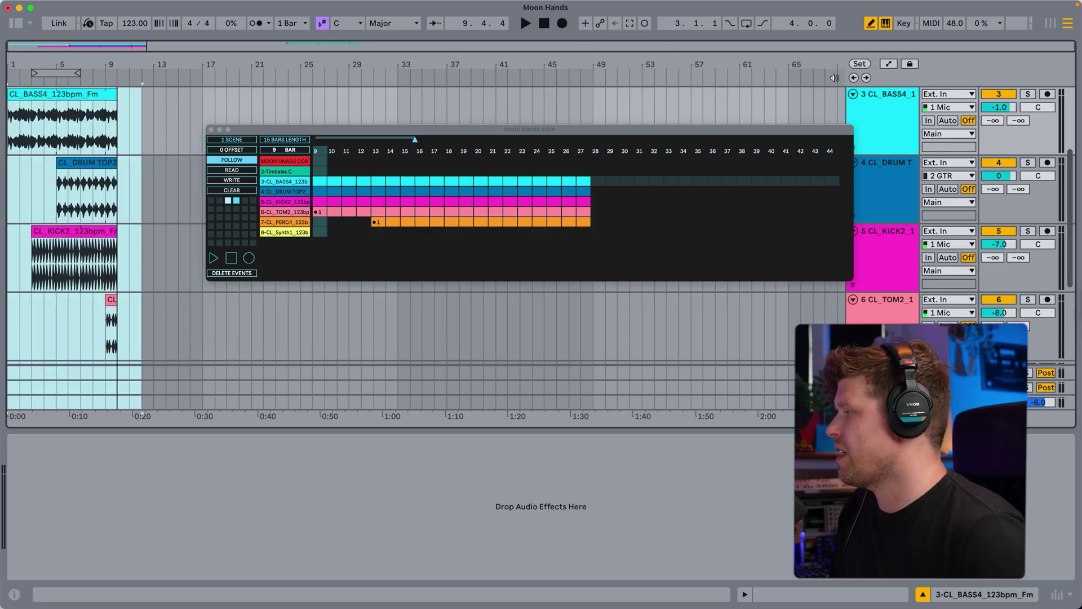